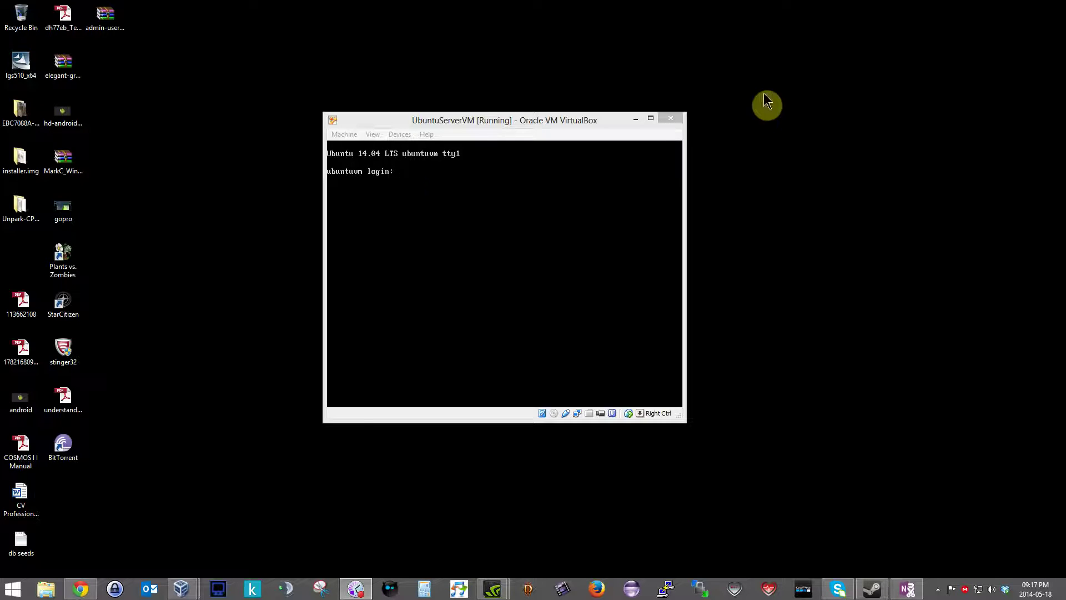
Log in at the VM console with the username and password to get a shell prompt.
click(537, 174)
text(tiens)
key(Return)
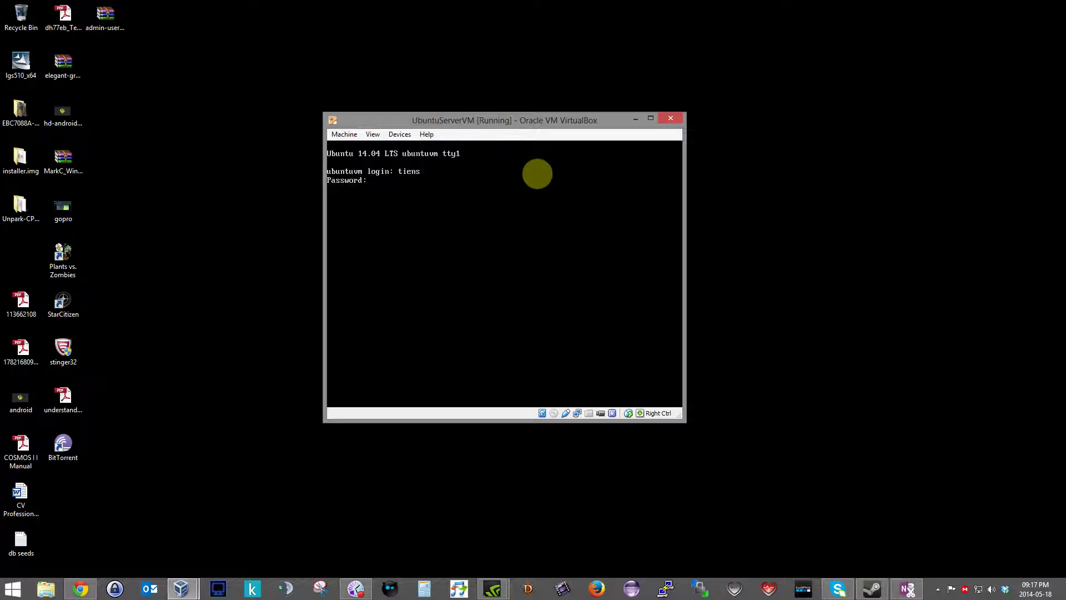
key(Return)
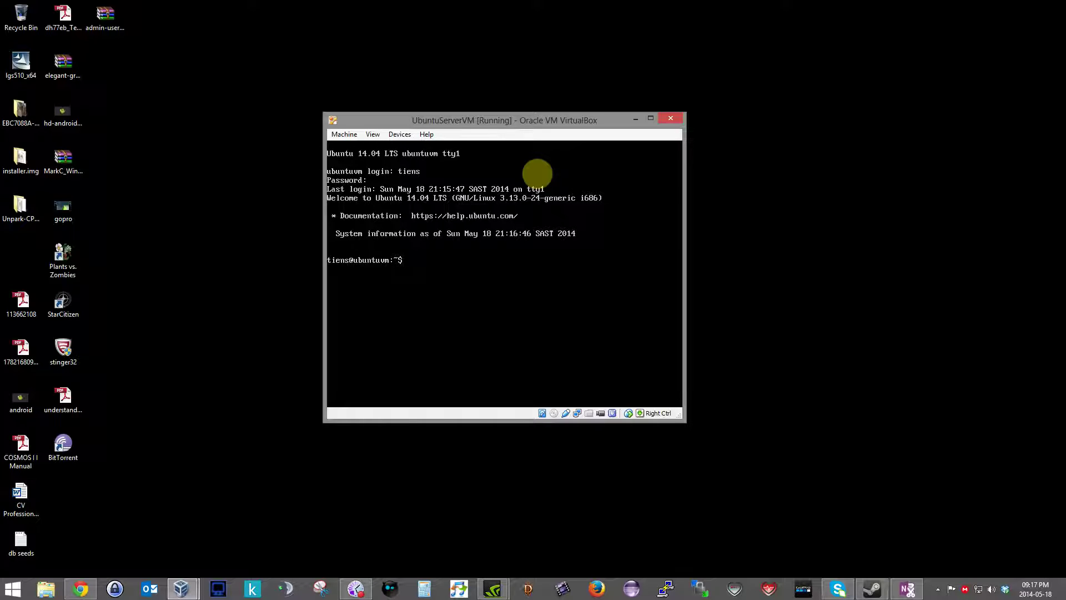
text(sudo a)
text(pt-get)
text( install o)
text(pen)
text(ssh-)
text(server)
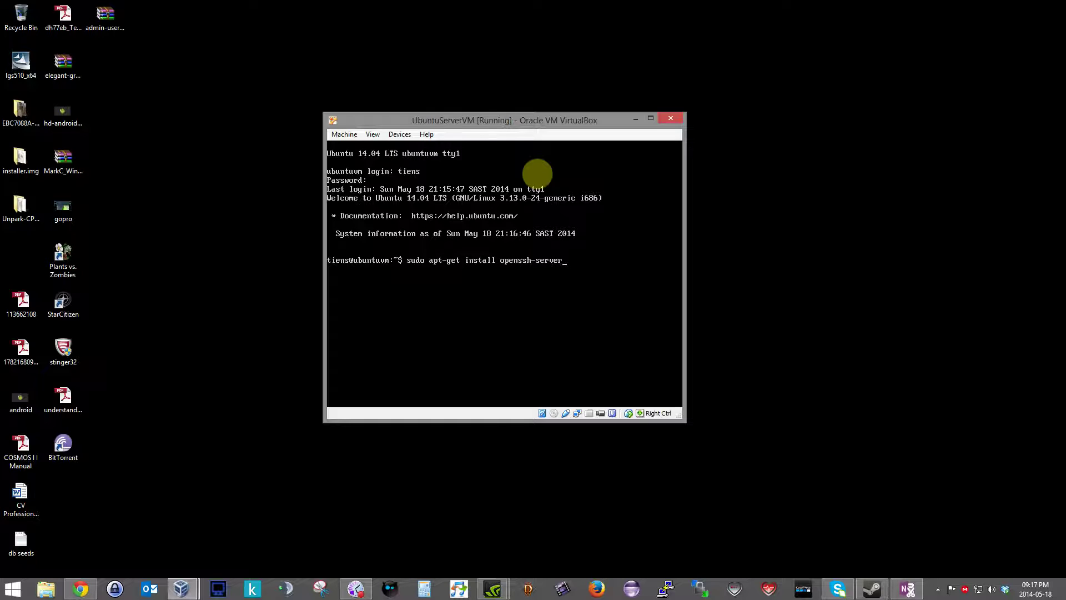
Run 'sudo apt-get install openssh-server', correcting the package name before submitting.
key(BackSpace)
key(BackSpace)
key(BackSpace)
key(BackSpace)
key(BackSpace)
text(clien)
key(BackSpace)
key(BackSpace)
key(BackSpace)
key(BackSpace)
key(BackSpace)
key(BackSpace)
text(server)
key(Return)
Authenticate sudo and confirm with 'y' so the OpenSSH packages install and ssh starts.
key(Return)
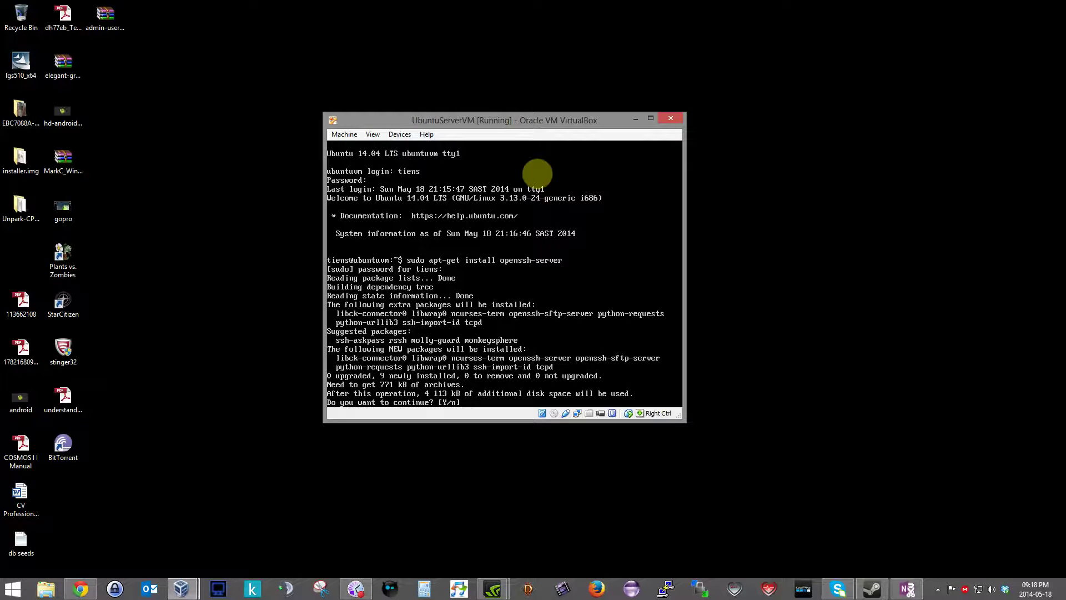
text(y)
key(Return)
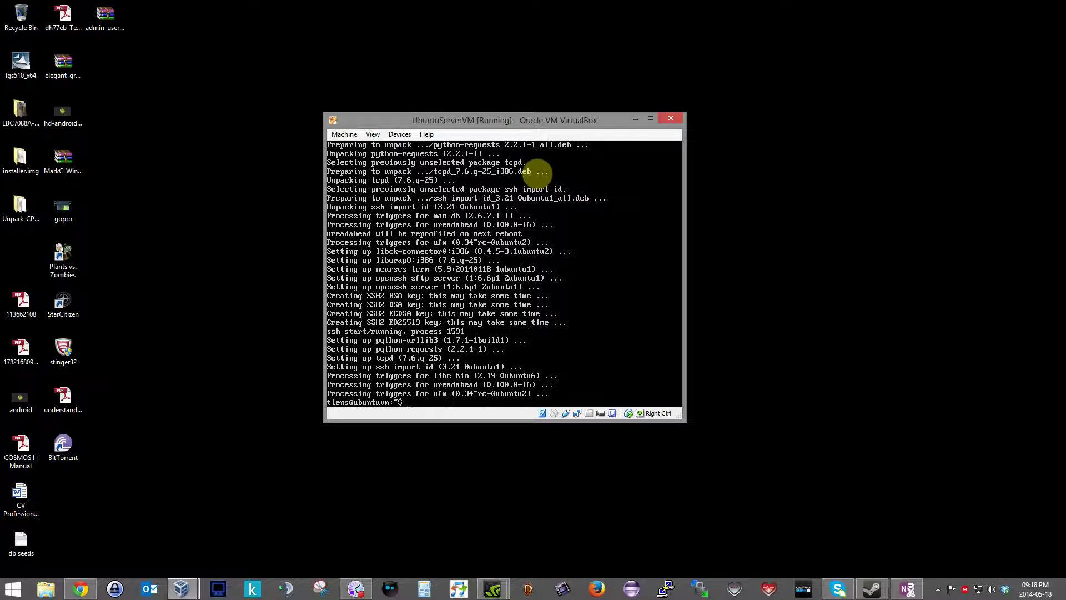
key(alt+Tab)
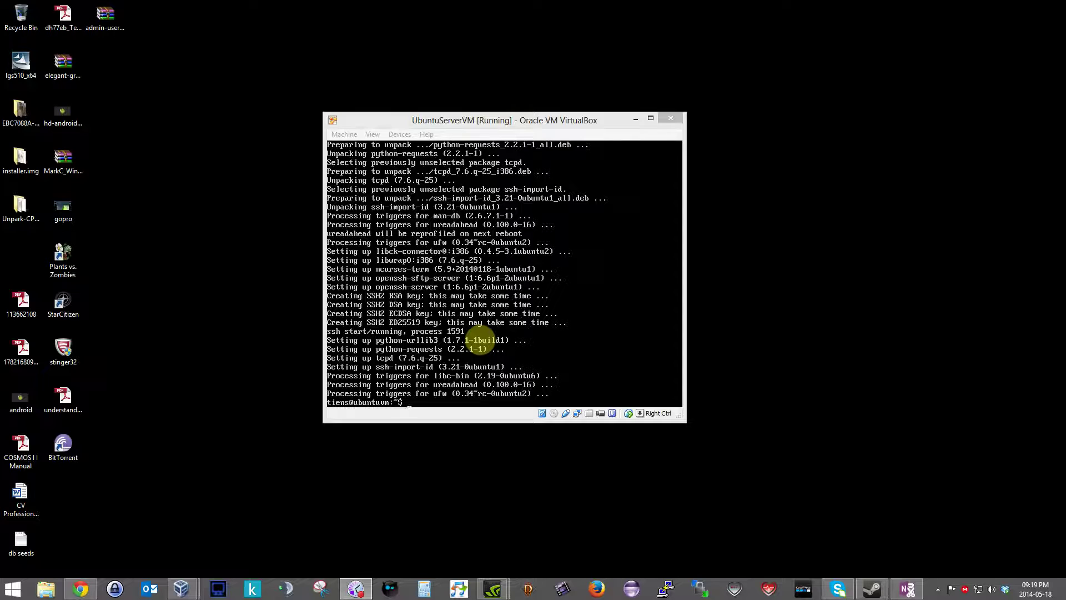
Run ifconfig in the VM to reveal its address 192.168.1.108.
click(527, 287)
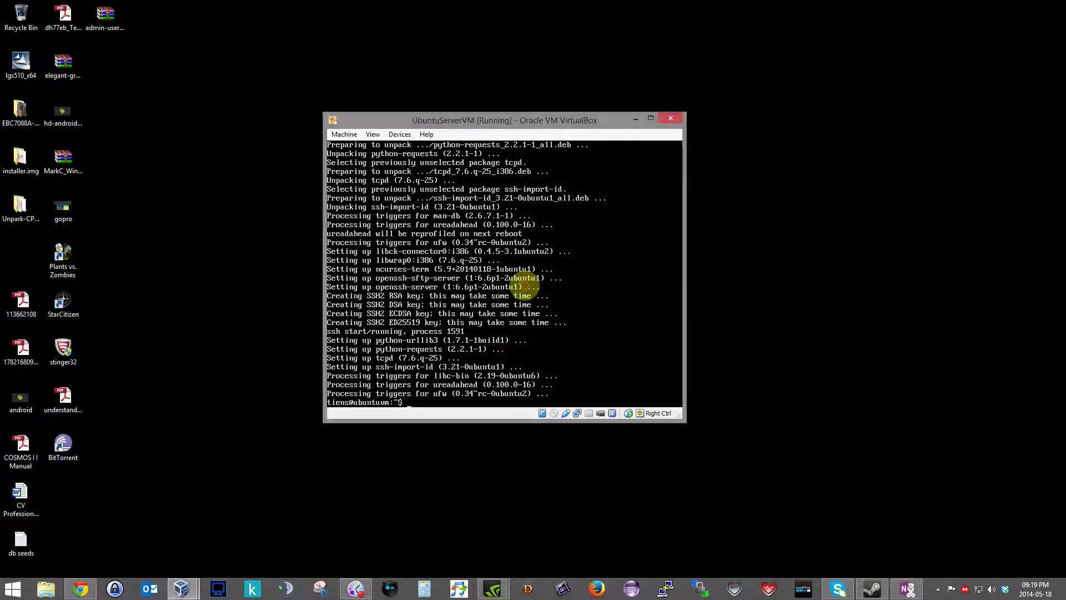
text(ifconf)
text(ig)
key(Return)
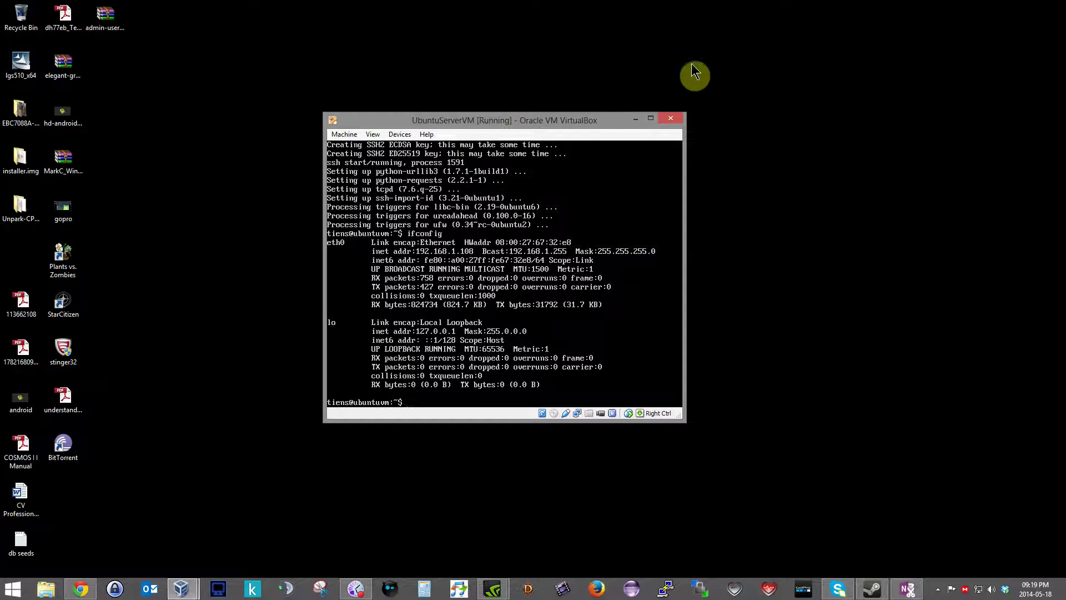
Launch PuTTY and connect over SSH to 192.168.1.108.
click(666, 589)
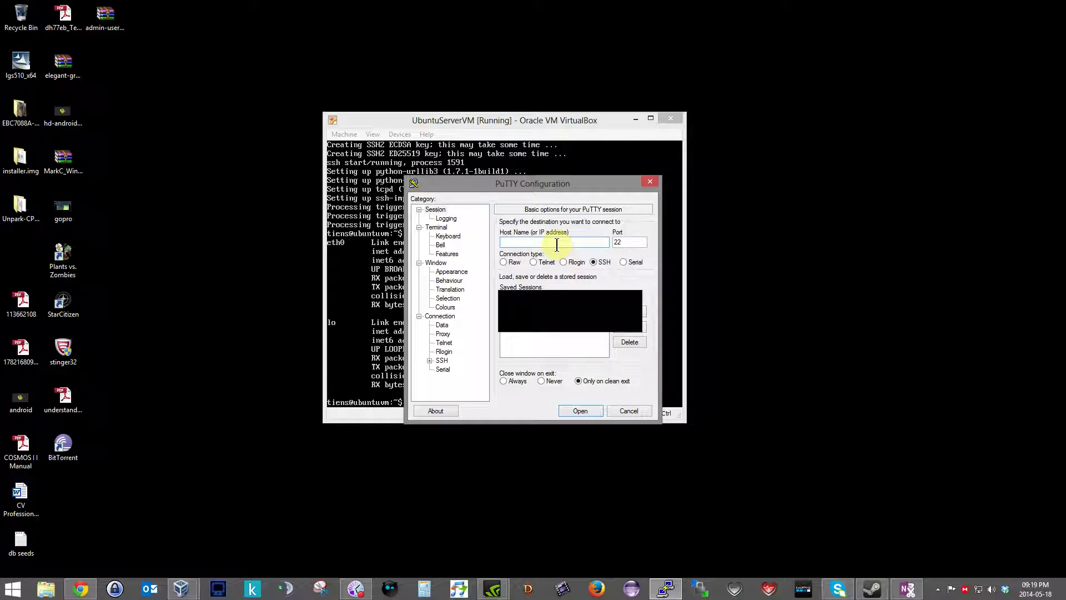
text(192.168.)
text(1.)
text(108)
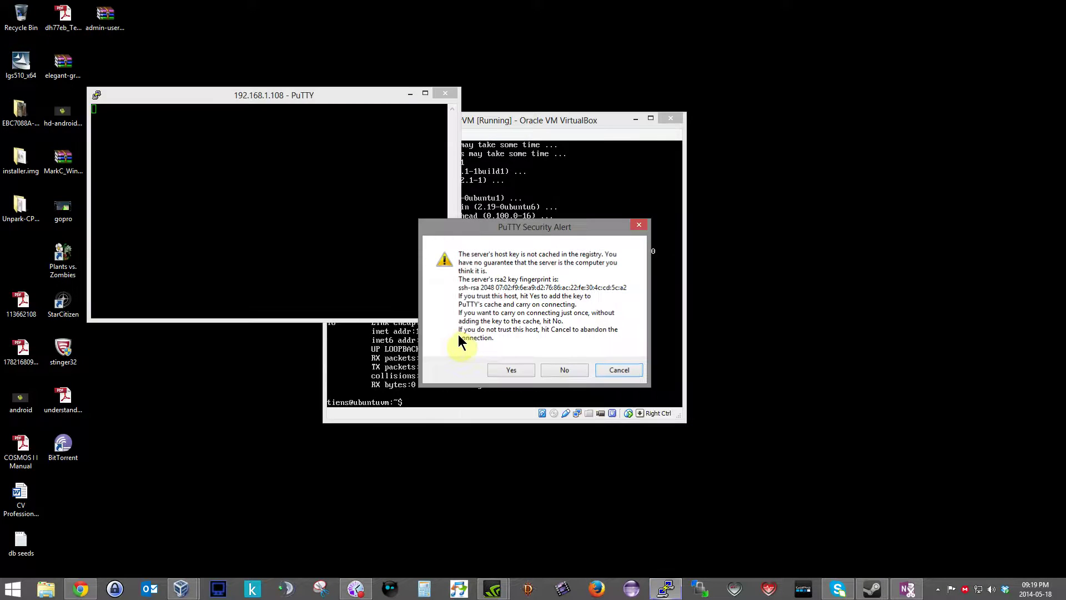
Accept the host key, log in with username and password, and centre the PuTTY window.
click(512, 372)
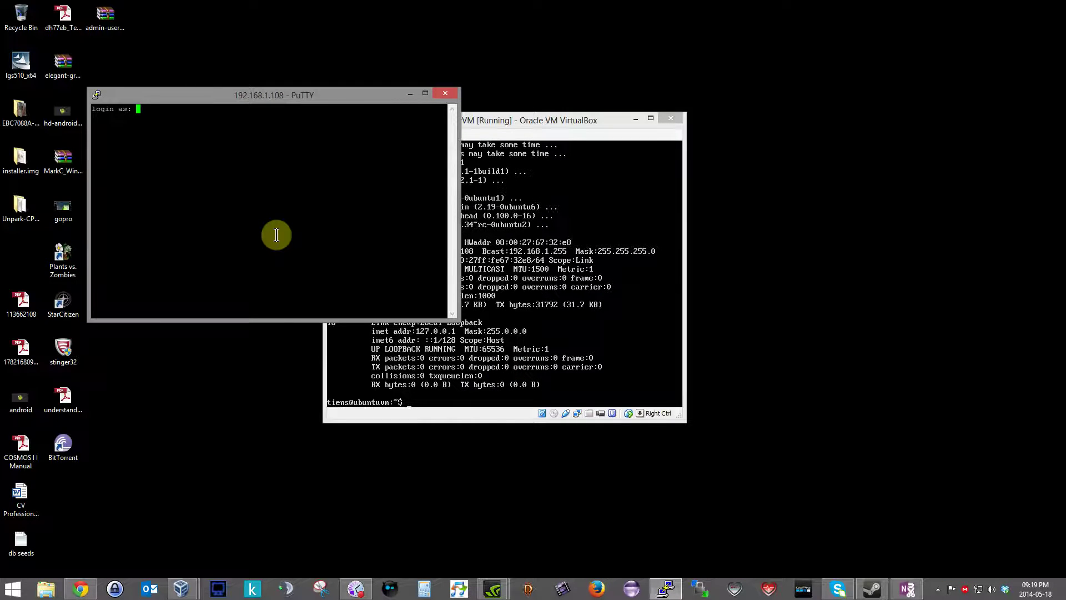
text(tiens)
key(Return)
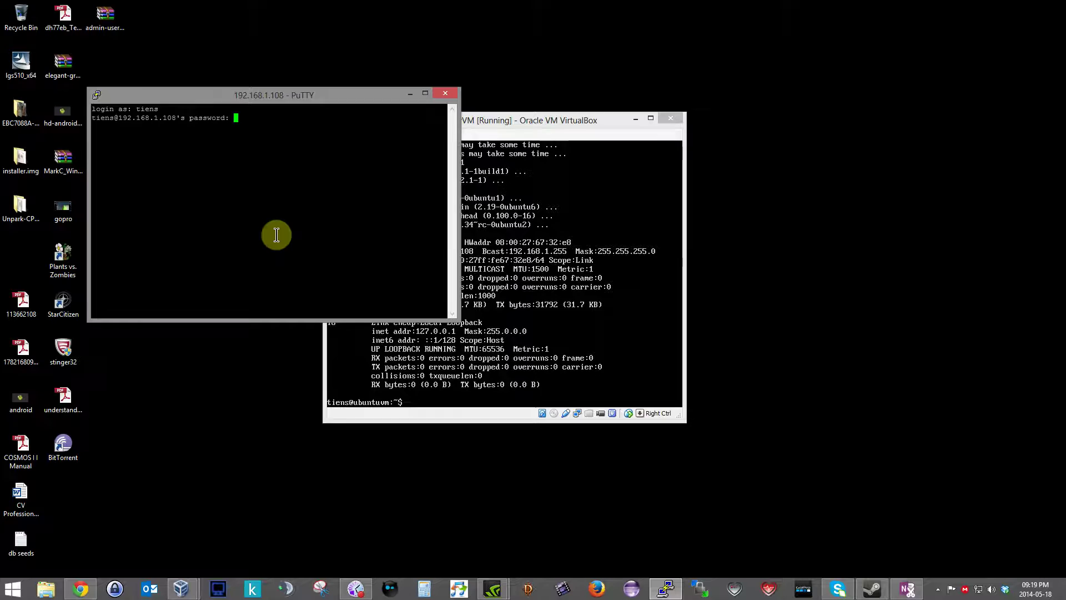
key(Return)
drag(266, 95, 494, 183)
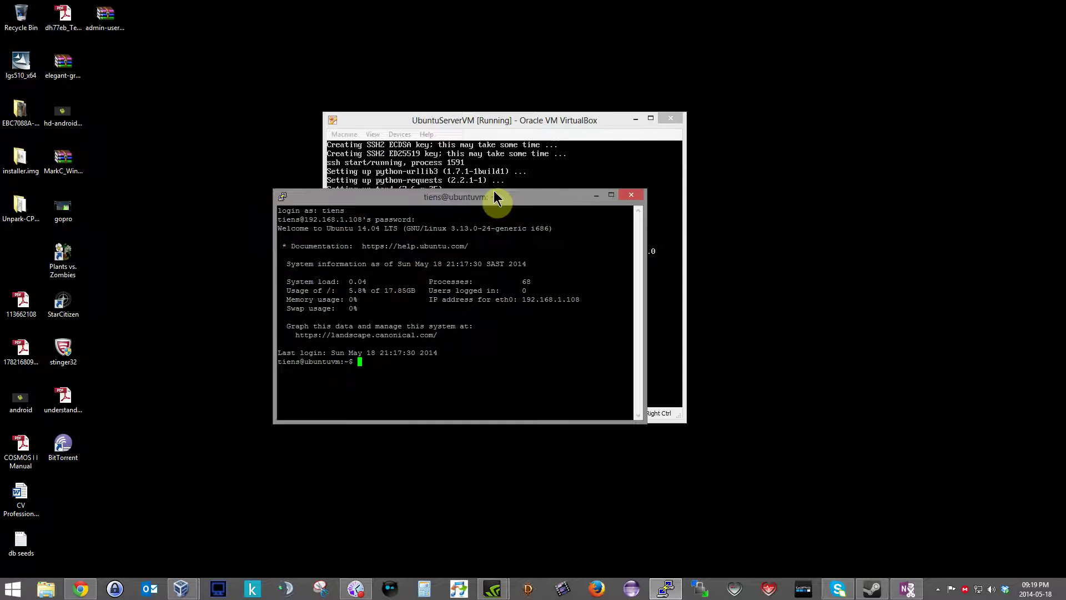